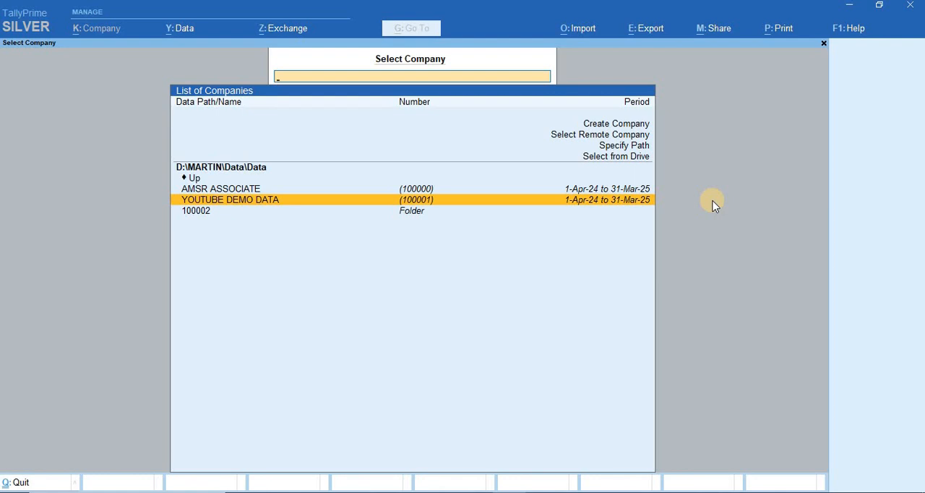
Load the company YOUTUBE DEMO DATA and open accounting voucher creation
{"action": "key", "text": "Return"}
{"action": "key", "text": "Down"}
{"action": "key", "text": "Down"}
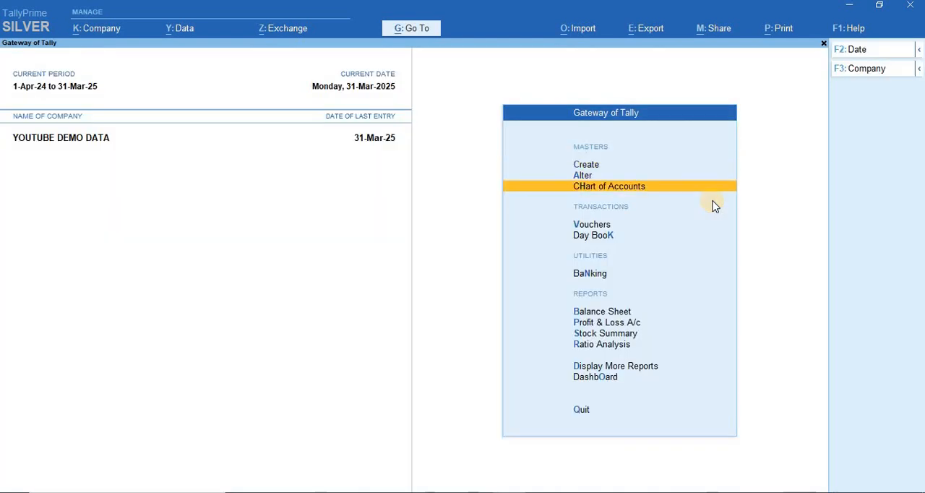
{"action": "key", "text": "Down"}
{"action": "key", "text": "Return"}
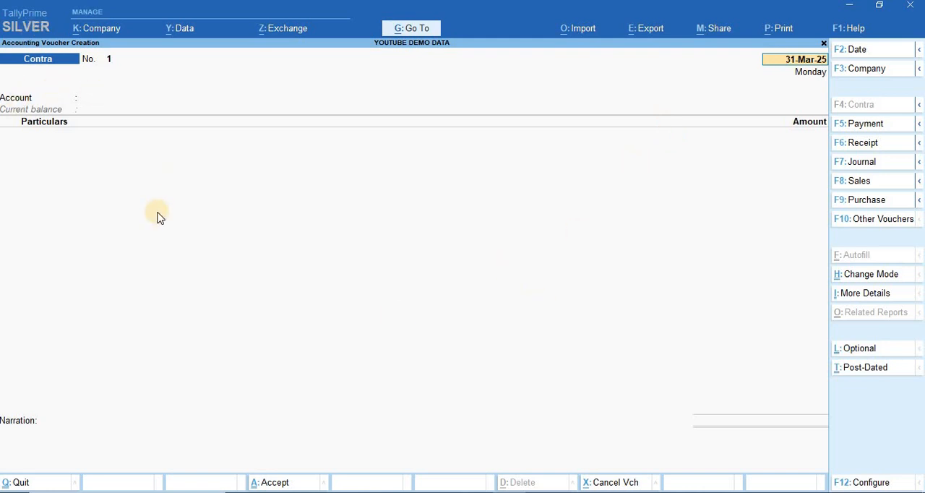
Quit the blank contra voucher and reopen voucher creation from the Gateway of Tally
{"action": "key", "text": "BackSpace"}
{"action": "key", "text": "Escape"}
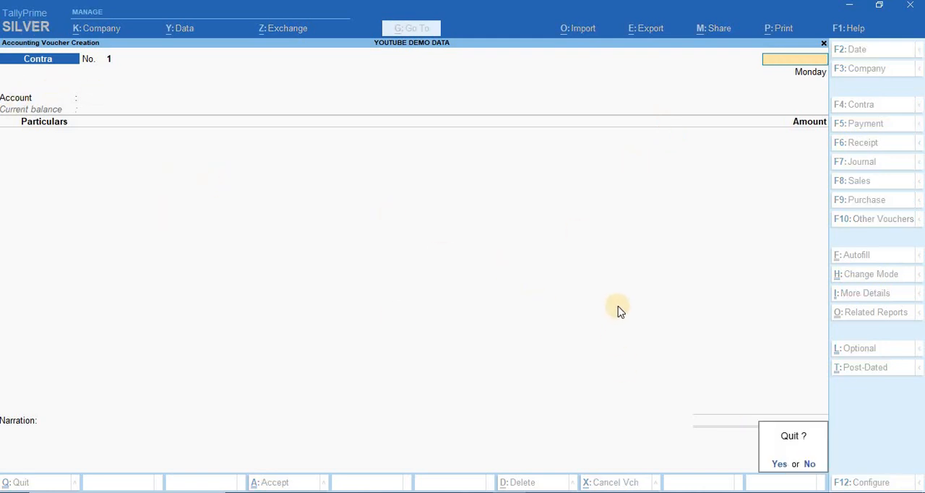
{"action": "key", "text": "Return"}
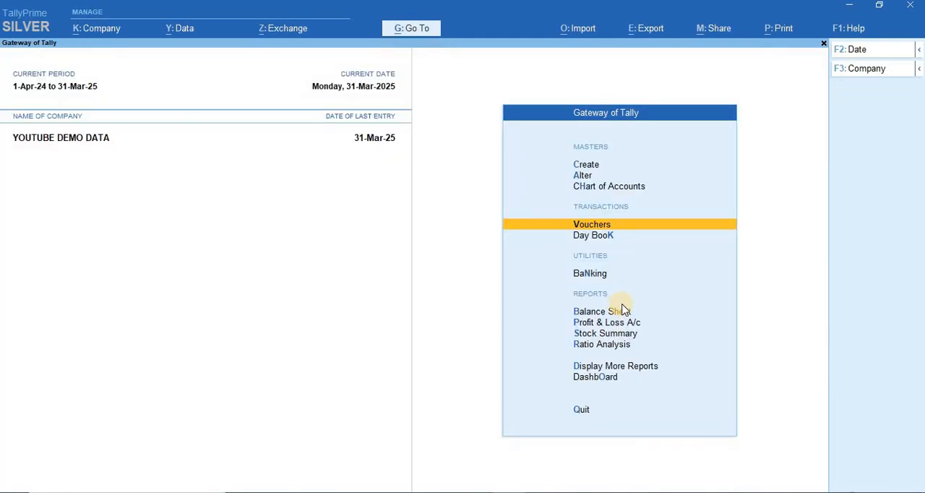
{"action": "left_click", "coordinate": [637, 224]}
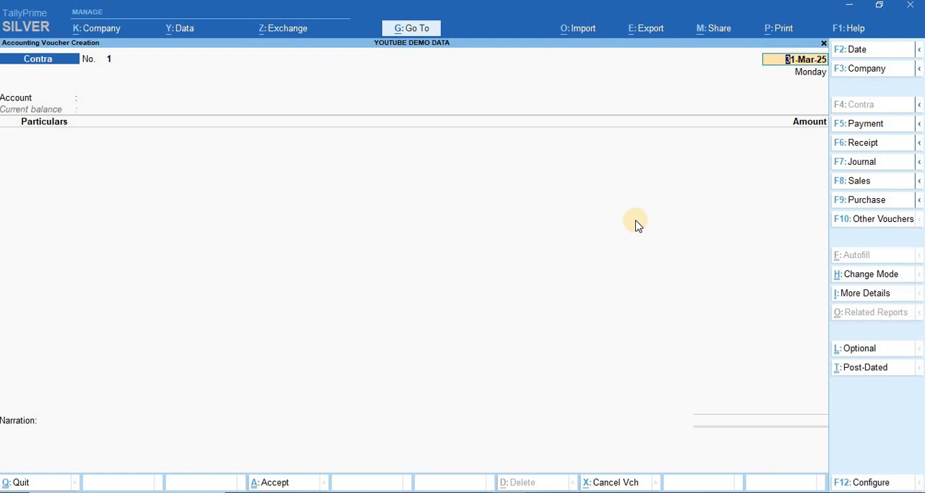
Look at the blank Receipt and Payment voucher screens and return to the Contra voucher
{"action": "left_click", "coordinate": [871, 141]}
{"action": "left_click", "coordinate": [120, 97]}
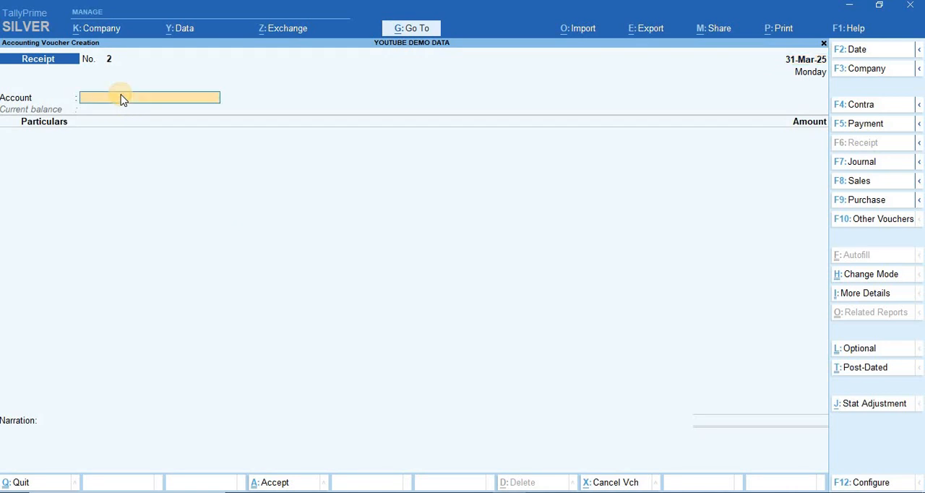
{"action": "left_click", "coordinate": [878, 123]}
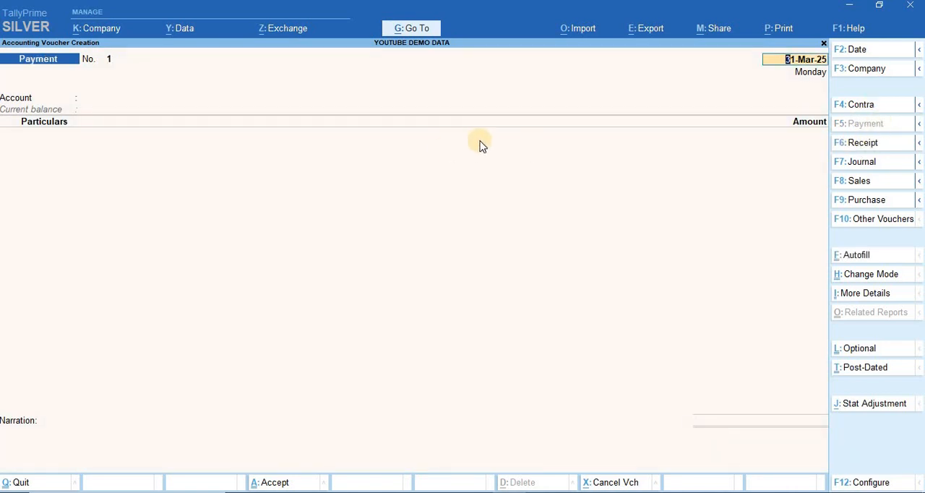
{"action": "left_click", "coordinate": [872, 107]}
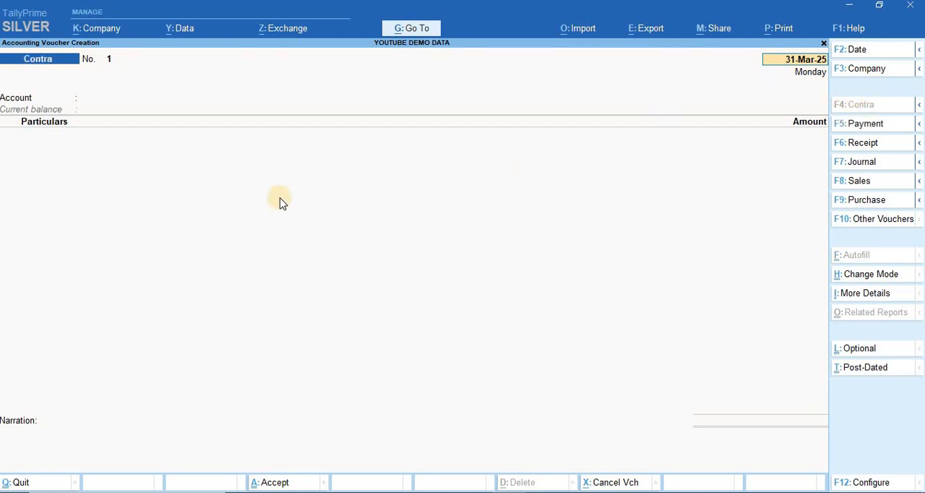
View the Cash ledger's monthly summary through the Cash/Bank Book and return to the contra voucher
{"action": "key", "text": "ctrl"}
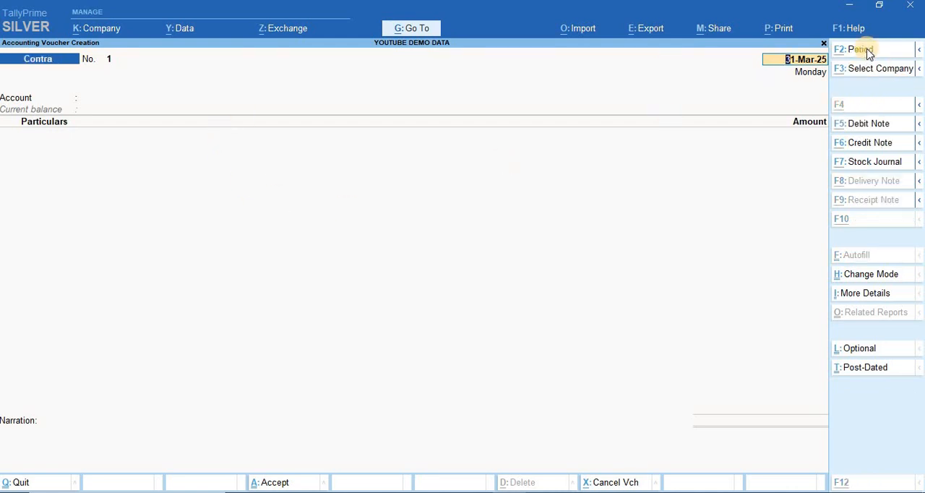
{"action": "key", "text": "ctrl+g"}
{"action": "type", "text": "Cash"}
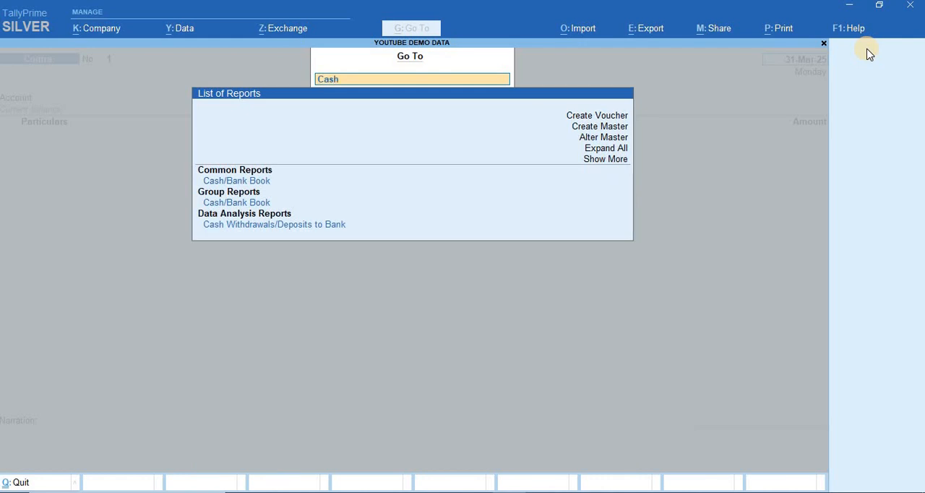
{"action": "key", "text": "Return"}
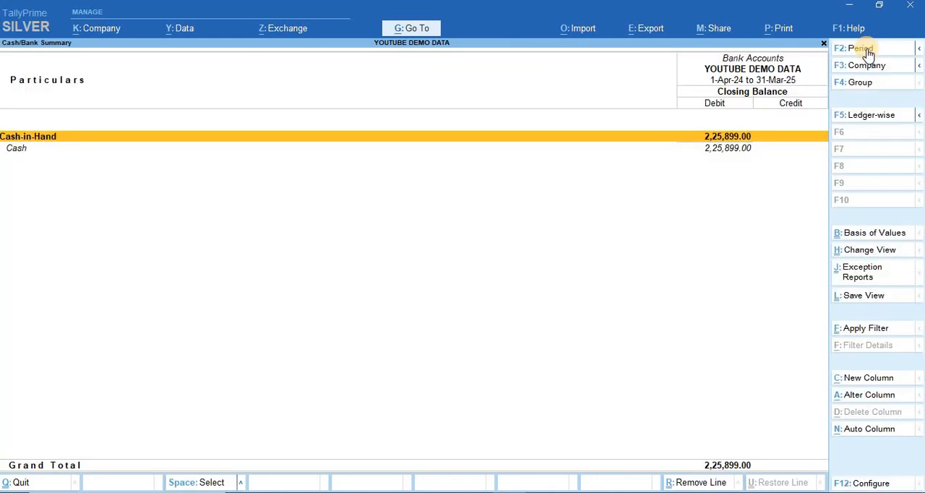
{"action": "key", "text": "Down"}
{"action": "key", "text": "Return"}
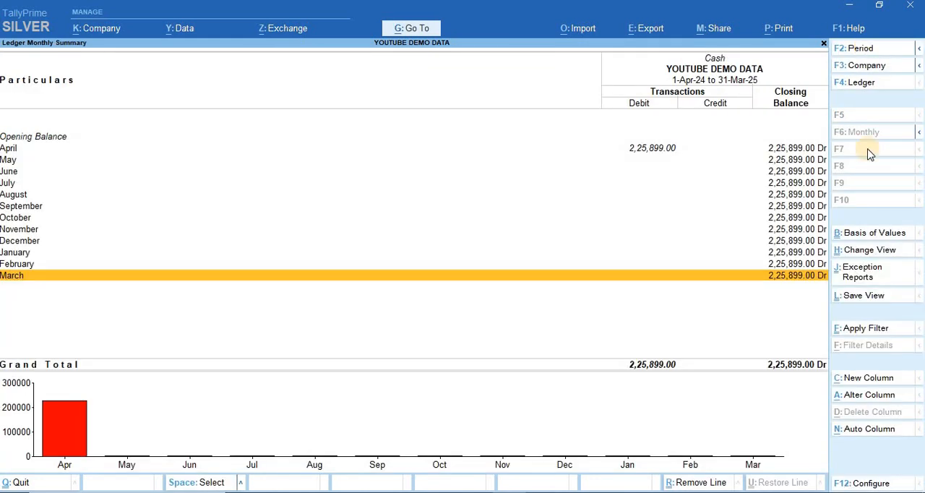
{"action": "key", "text": "Escape"}
{"action": "key", "text": "Escape"}
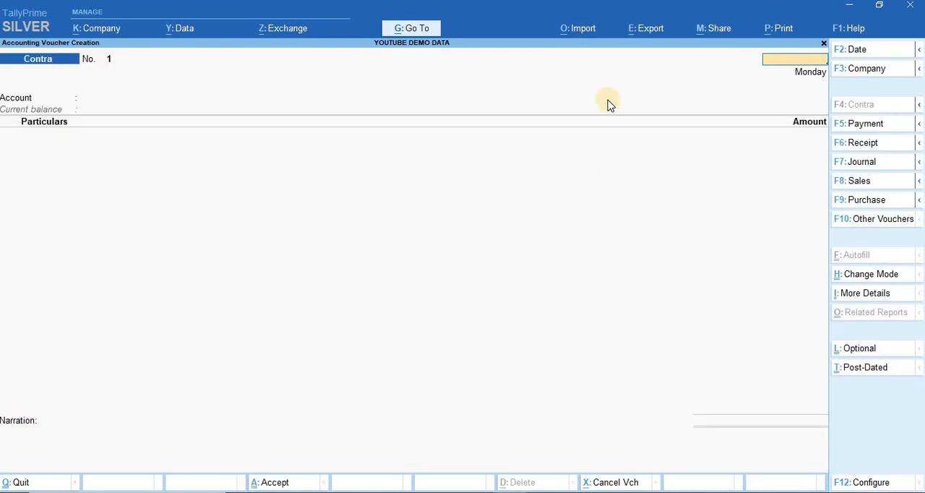
Set the contra voucher's date to 11-Apr-24
{"action": "key", "text": "F2"}
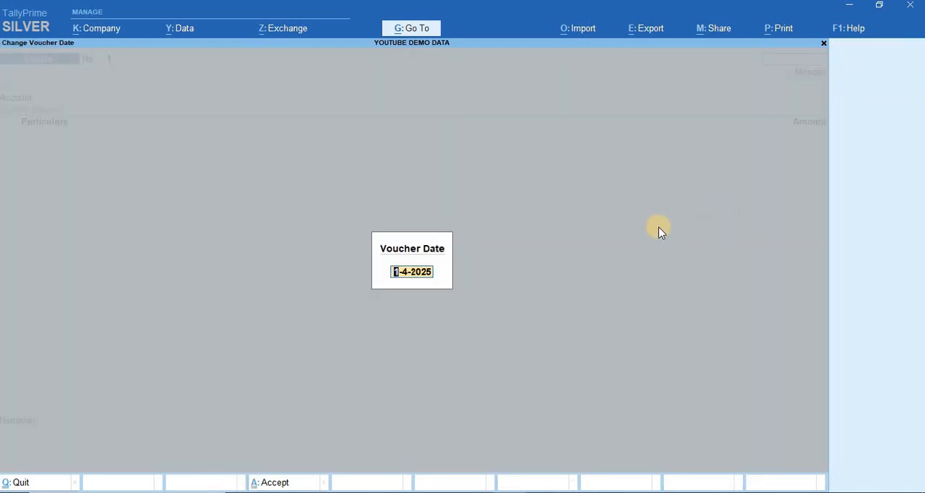
{"action": "type", "text": "11.4.24"}
{"action": "key", "text": "Return"}
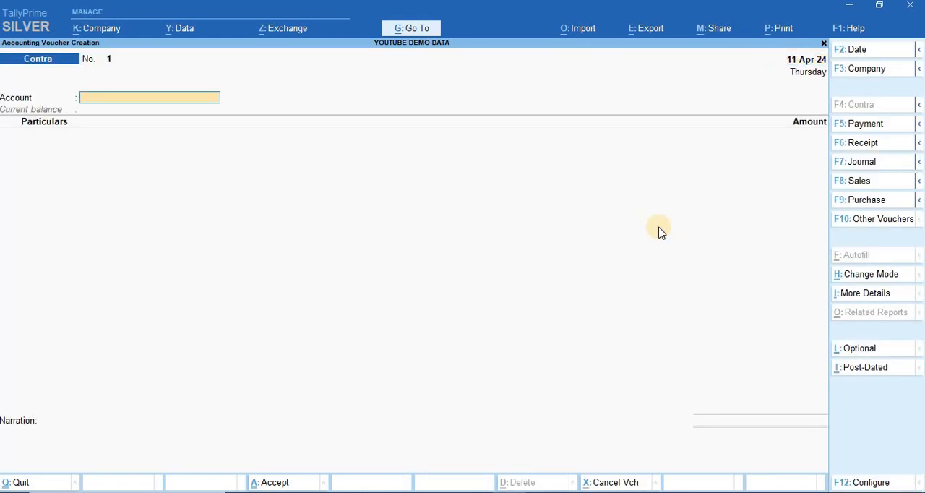
Enter a cash deposit with Canara Bank as the account and Cash as the particular for 2,00,000
{"action": "type", "text": "Cana"}
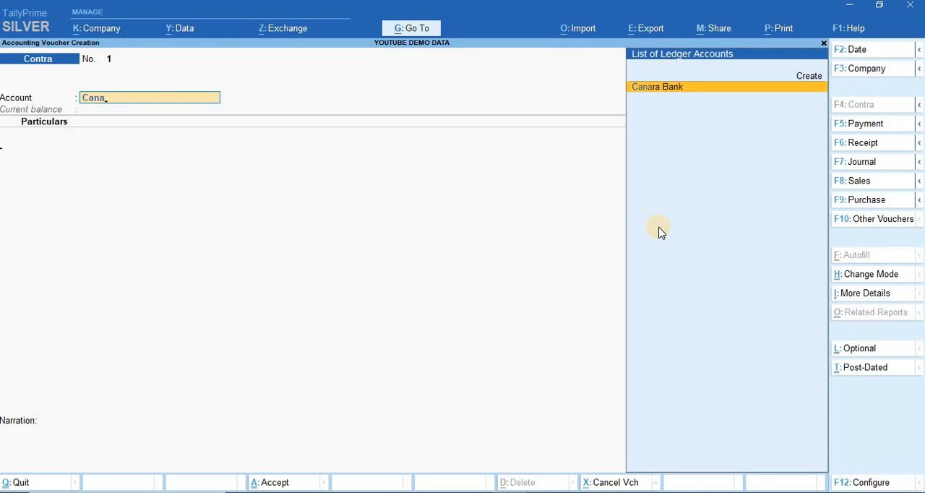
{"action": "key", "text": "Return"}
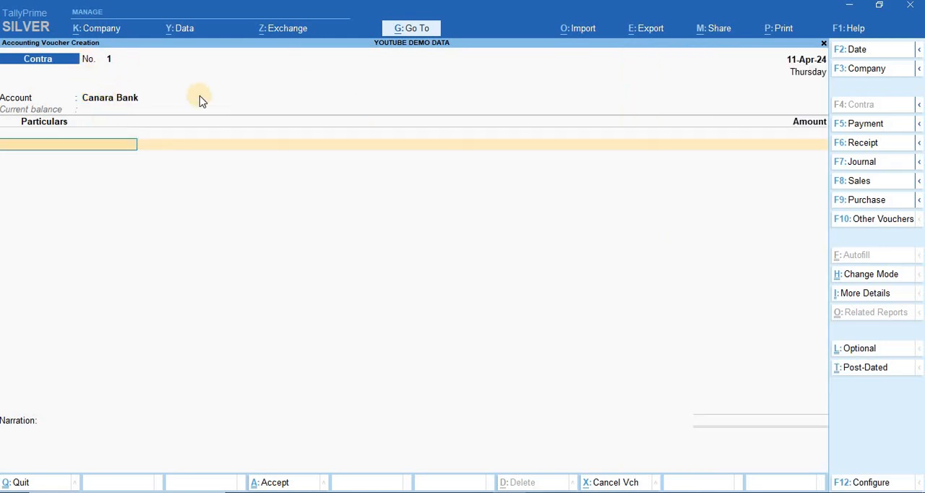
{"action": "type", "text": "Cash"}
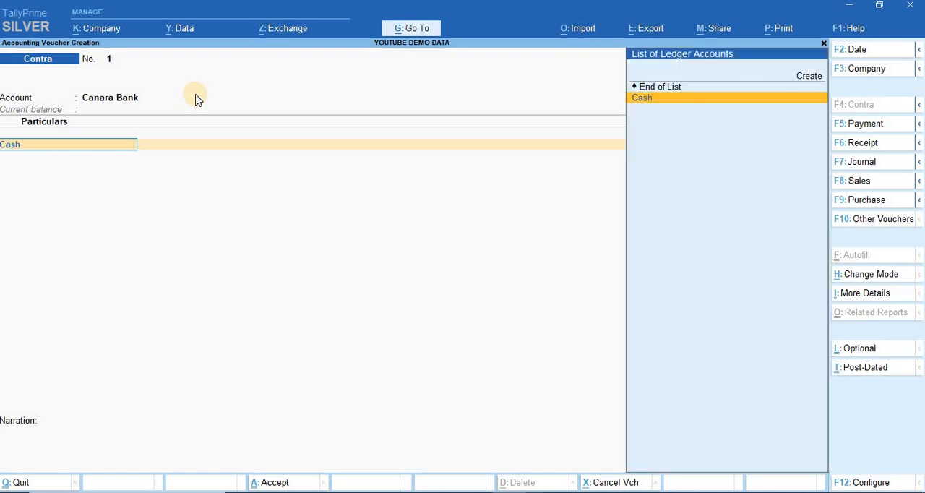
{"action": "key", "text": "Return"}
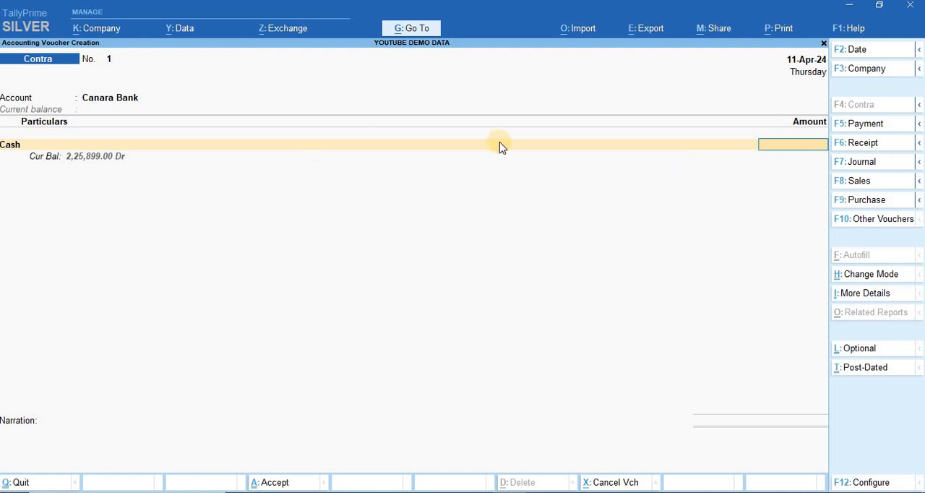
{"action": "type", "text": "2,00,00"}
{"action": "type", "text": "0"}
{"action": "key", "text": "Return"}
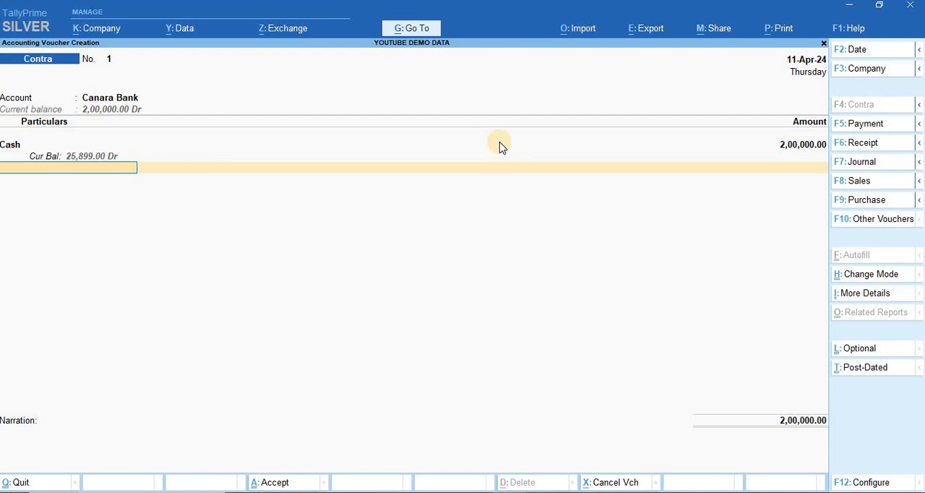
Finish the voucher lines, keep the full amount in the Canara Bank cash allocation, and open its cash denominations
{"action": "key", "text": "Return"}
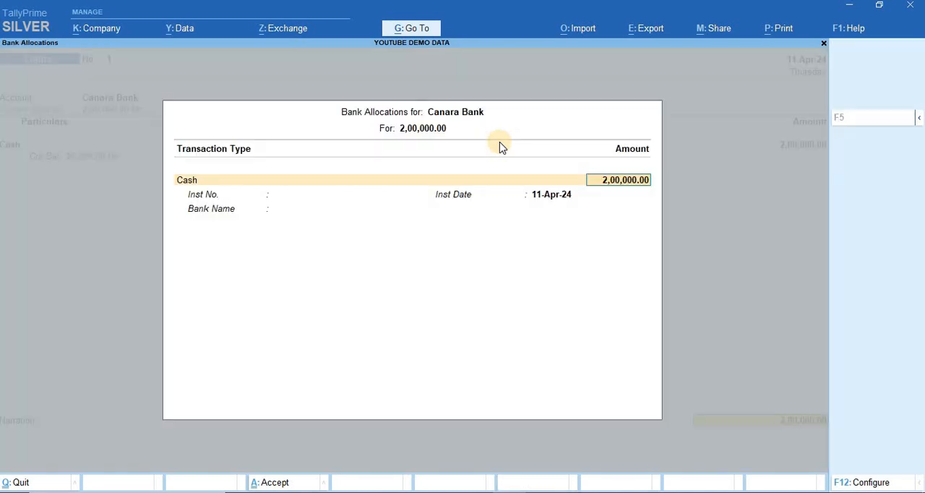
{"action": "key", "text": "Return"}
{"action": "key", "text": "Escape"}
{"action": "key", "text": "Return"}
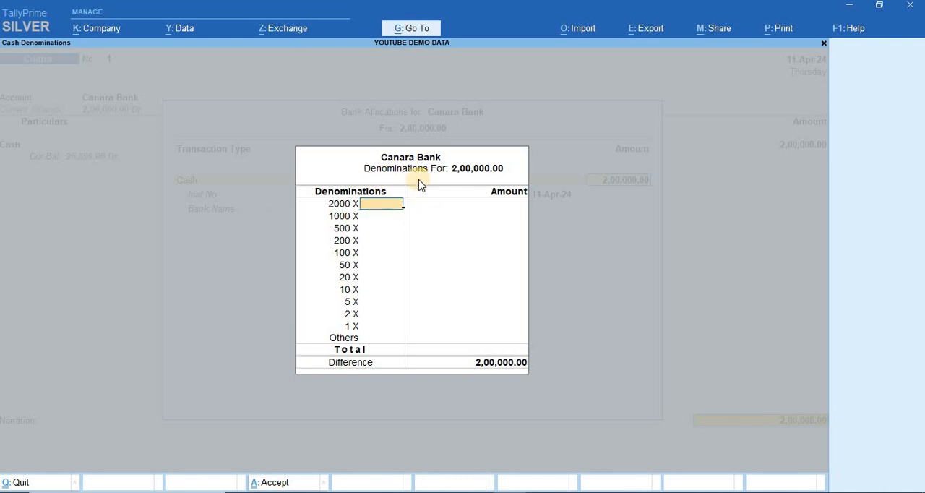
Try note counts of 10 and 20 for the 2000 denomination
{"action": "type", "text": "10"}
{"action": "key", "text": "Return"}
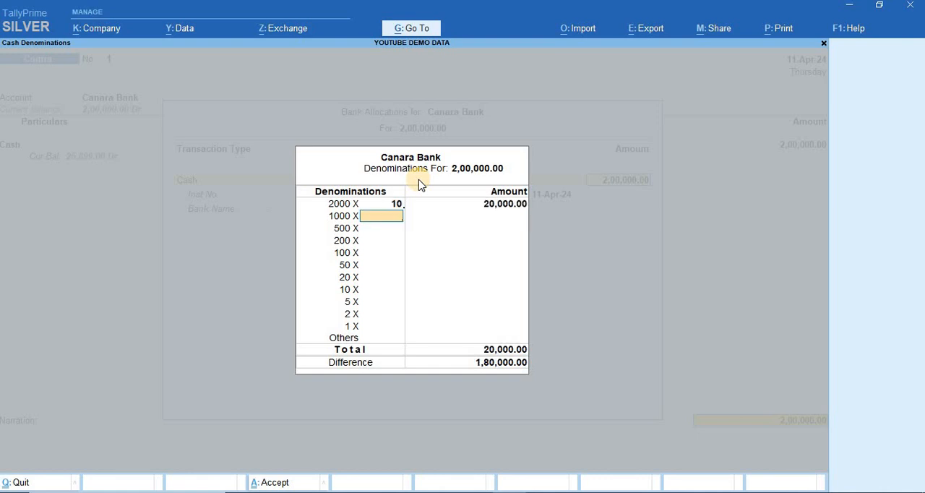
{"action": "key", "text": "Up"}
{"action": "type", "text": "1"}
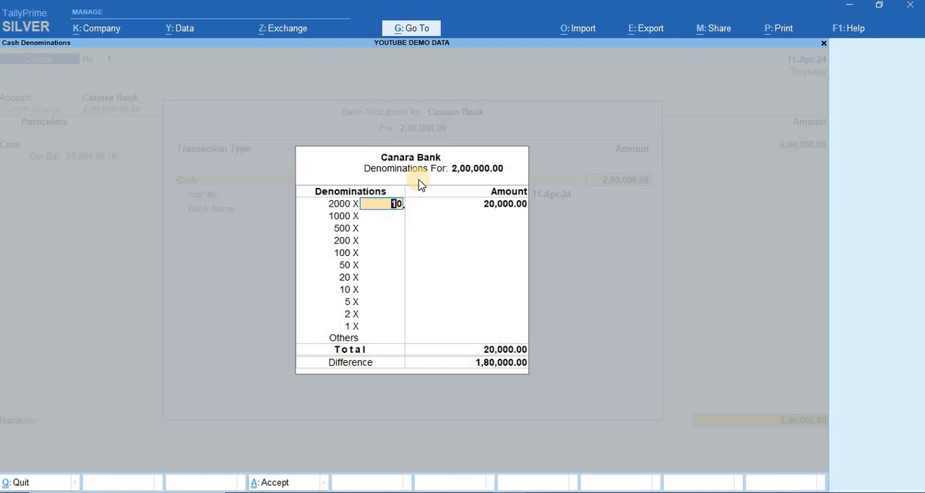
{"action": "type", "text": "6"}
{"action": "key", "text": "Return"}
{"action": "key", "text": "Up"}
{"action": "type", "text": "20"}
{"action": "key", "text": "Return"}
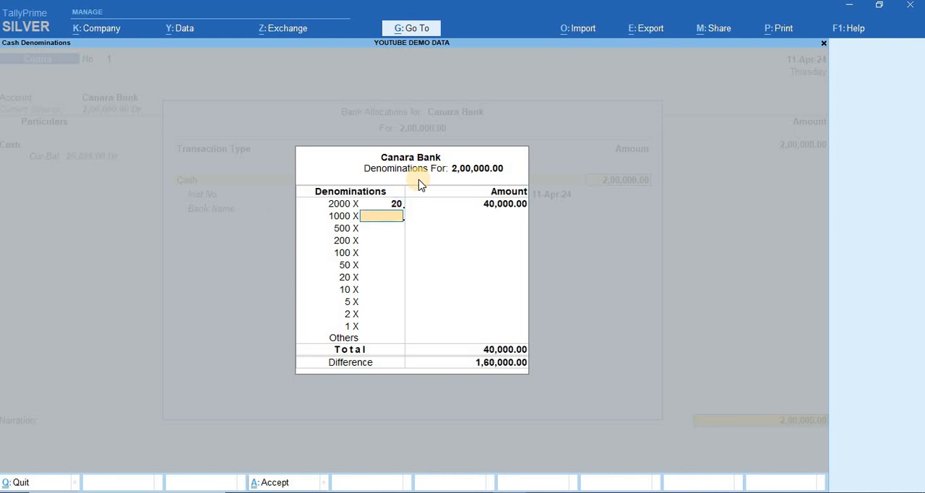
Fill in the denominations with 56 notes of 2000, 152 of 500, 26 of 200 and 68 of 100, and accept them
{"action": "key", "text": "Up"}
{"action": "type", "text": "56"}
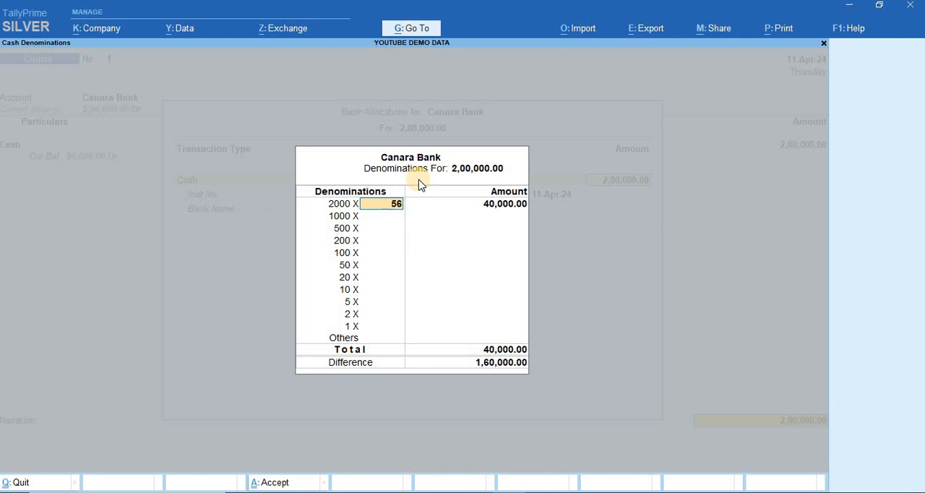
{"action": "key", "text": "Return"}
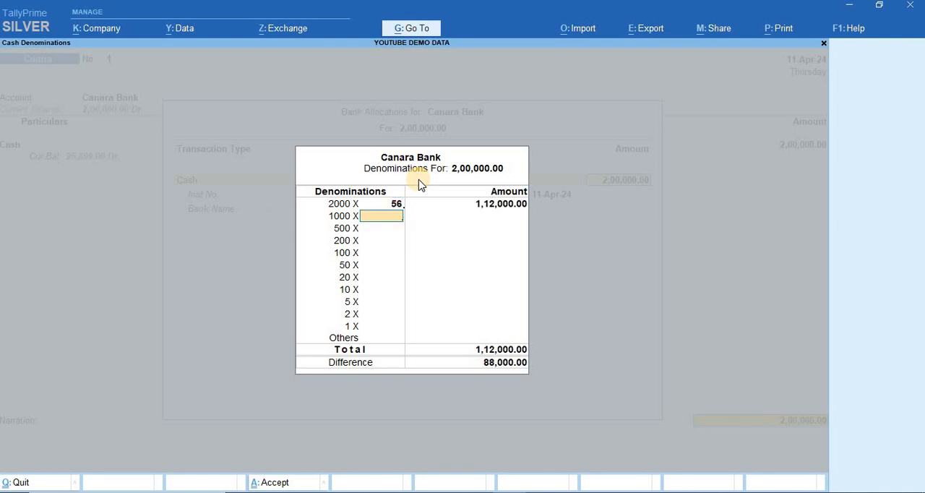
{"action": "key", "text": "Return"}
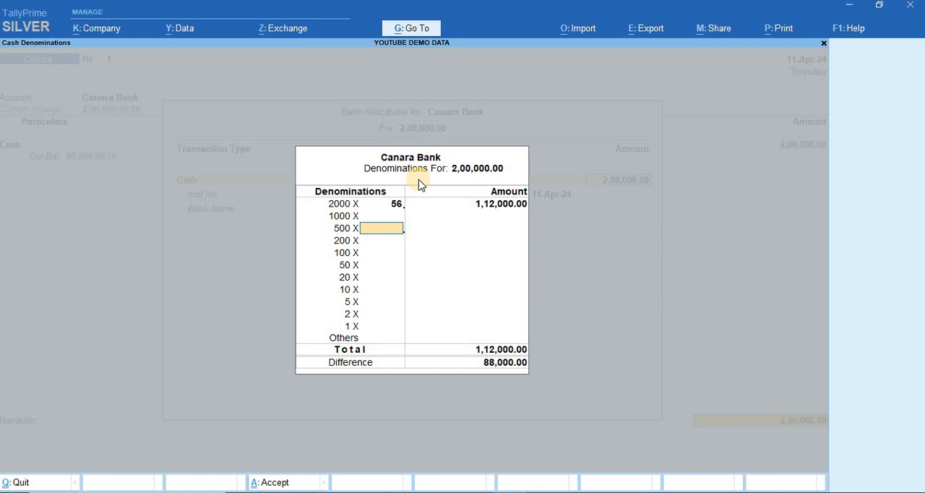
{"action": "type", "text": "152"}
{"action": "key", "text": "Return"}
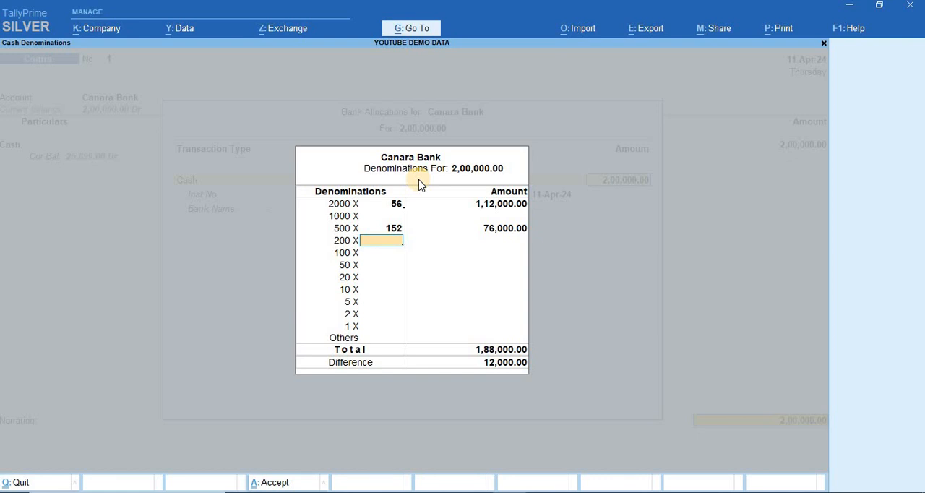
{"action": "type", "text": "26"}
{"action": "key", "text": "Return"}
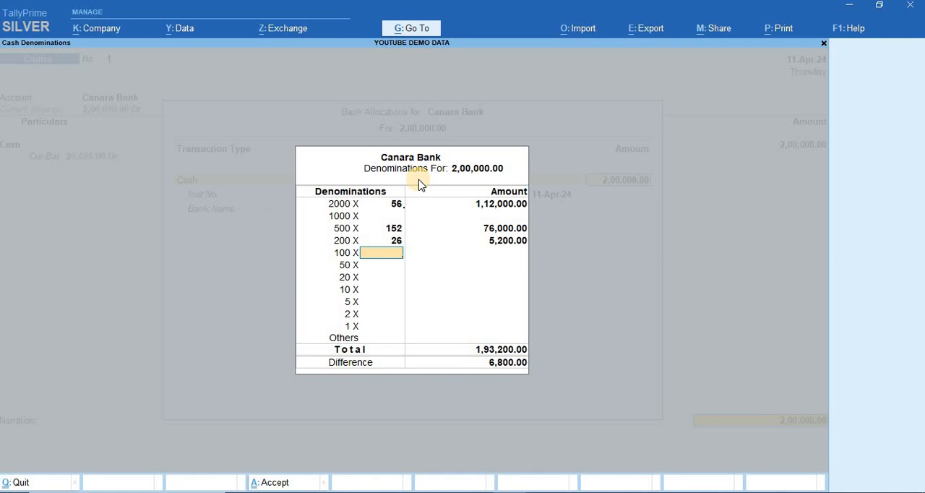
{"action": "type", "text": "68"}
{"action": "key", "text": "Return"}
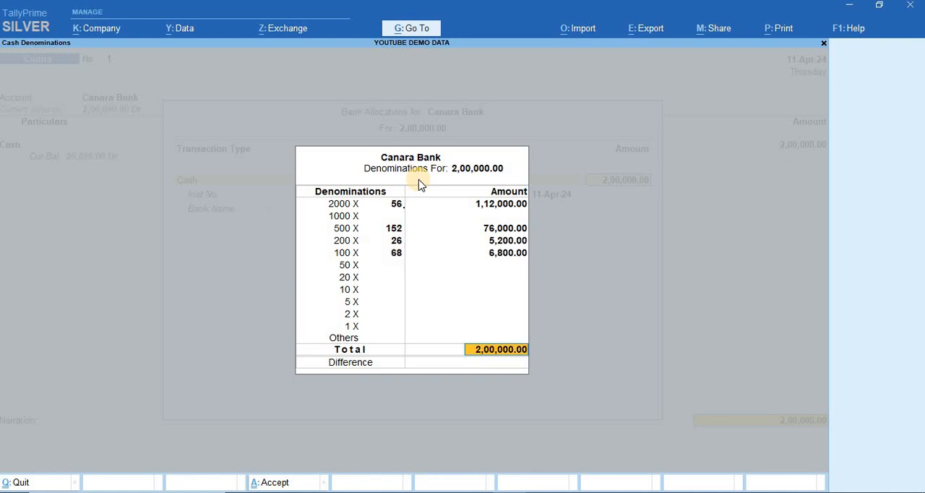
{"action": "key", "text": "Return"}
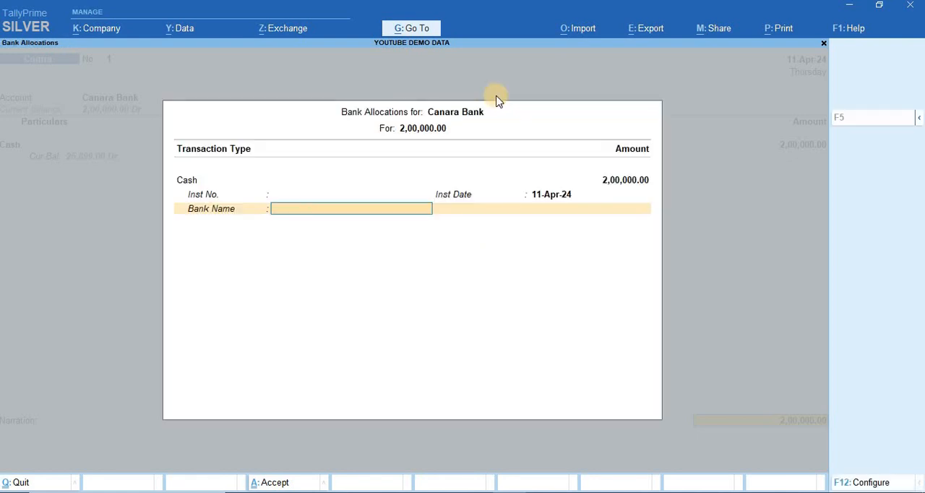
Leave the bank name blank in the bank allocation and save the contra voucher
{"action": "key", "text": "Return"}
{"action": "key", "text": "Return"}
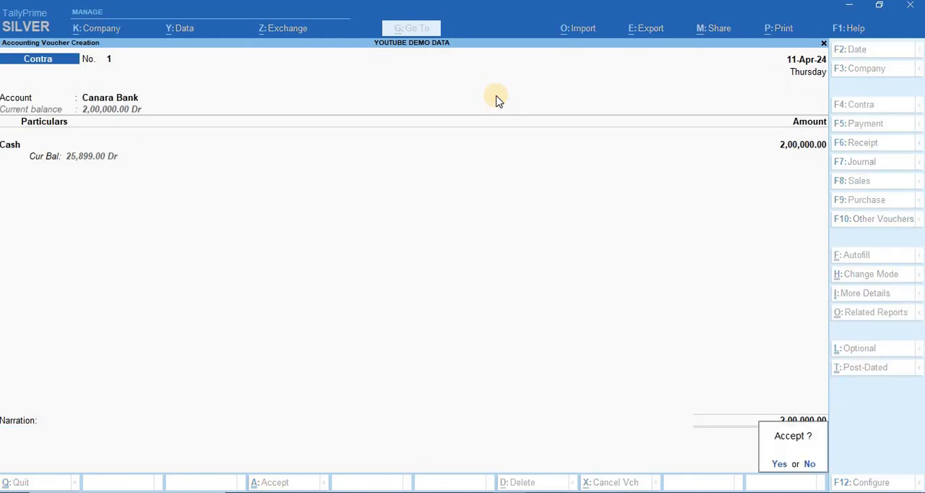
{"action": "key", "text": "Return"}
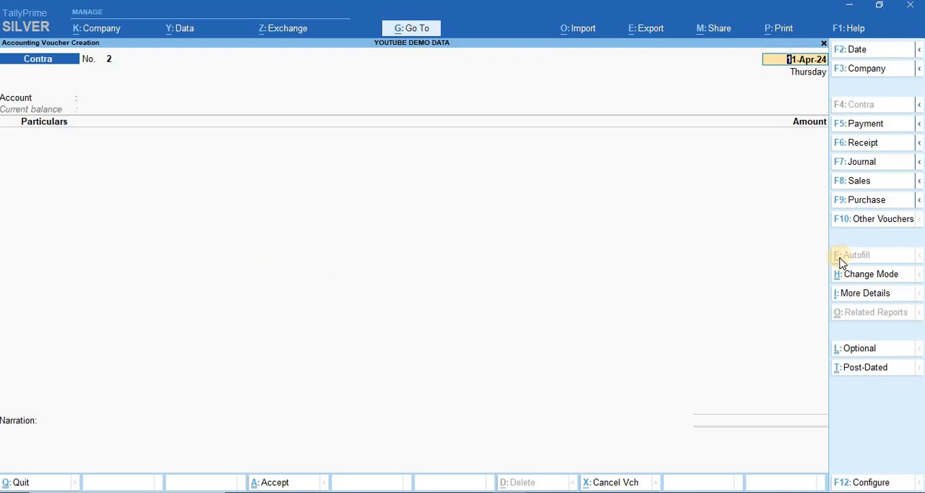
Date the new contra voucher 12-4-2024 and choose Cash as its account
{"action": "key", "text": "F2"}
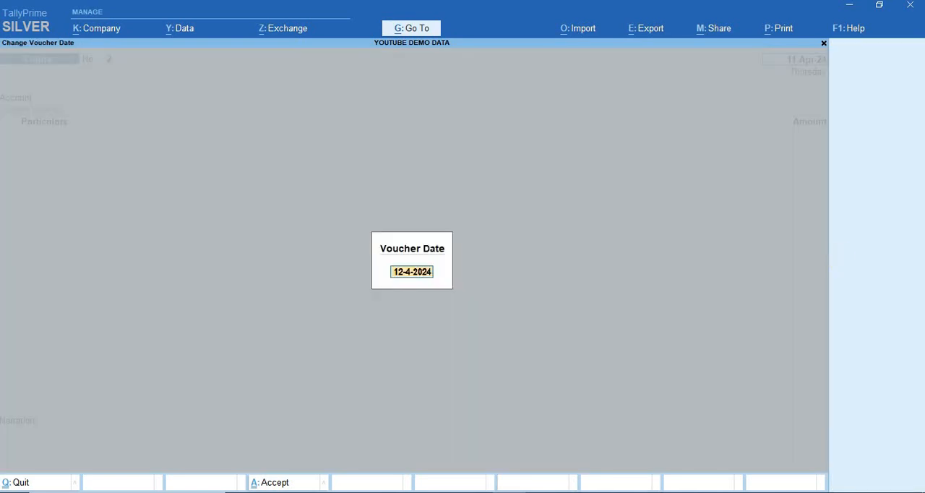
{"action": "key", "text": "Return"}
{"action": "key", "text": "Return"}
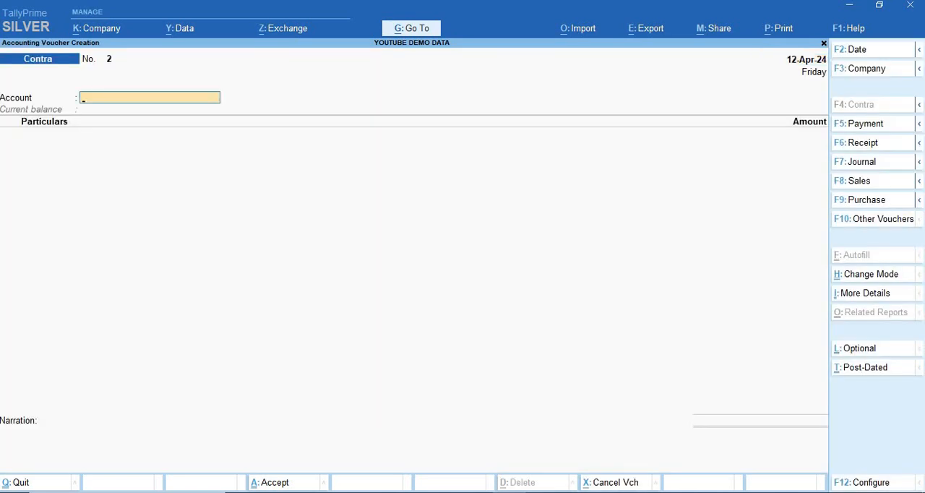
{"action": "type", "text": "Cas"}
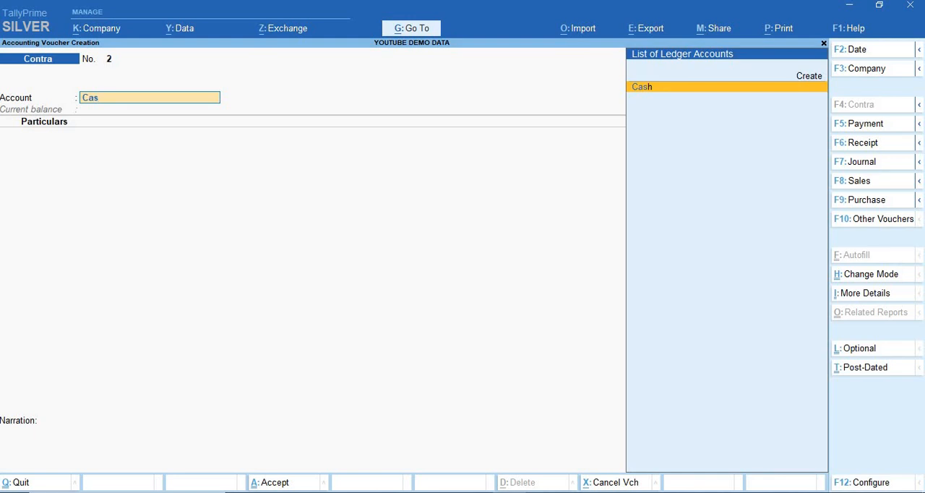
{"action": "key", "text": "Return"}
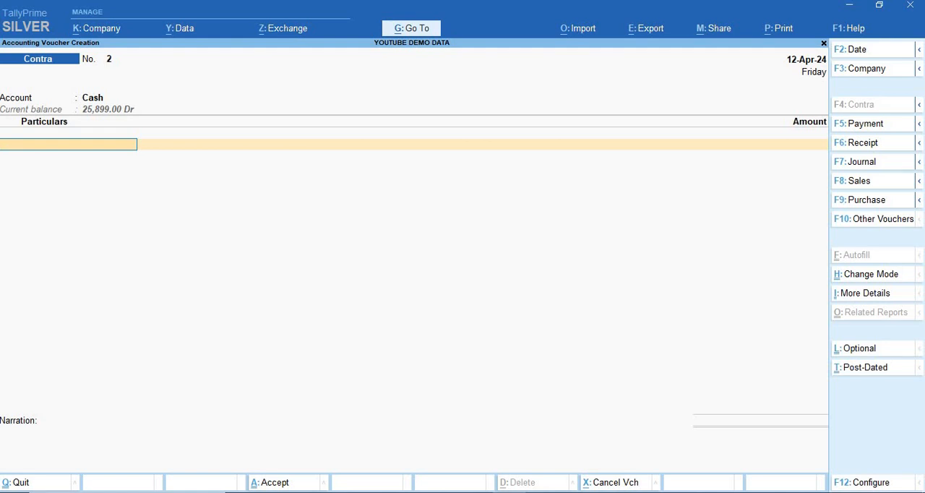
Add Canara Bank as the voucher's particulars with an amount of 6000
{"action": "type", "text": "Can"}
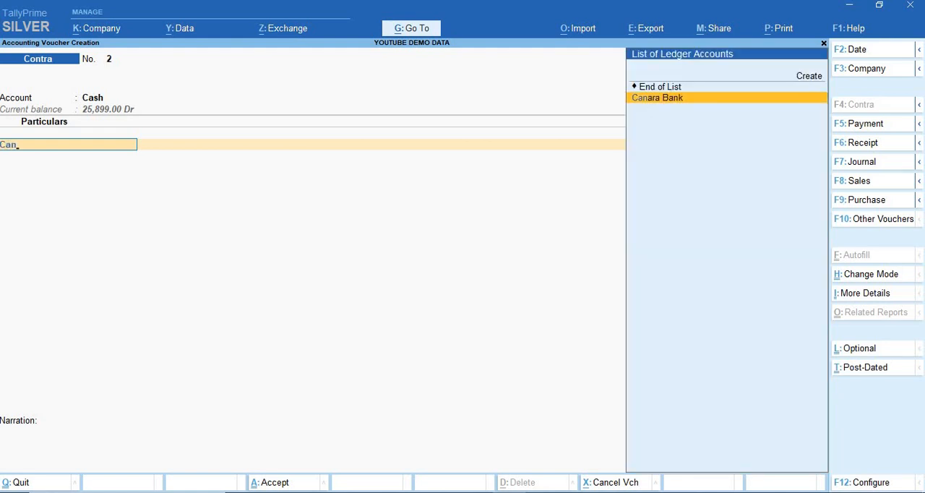
{"action": "key", "text": "Return"}
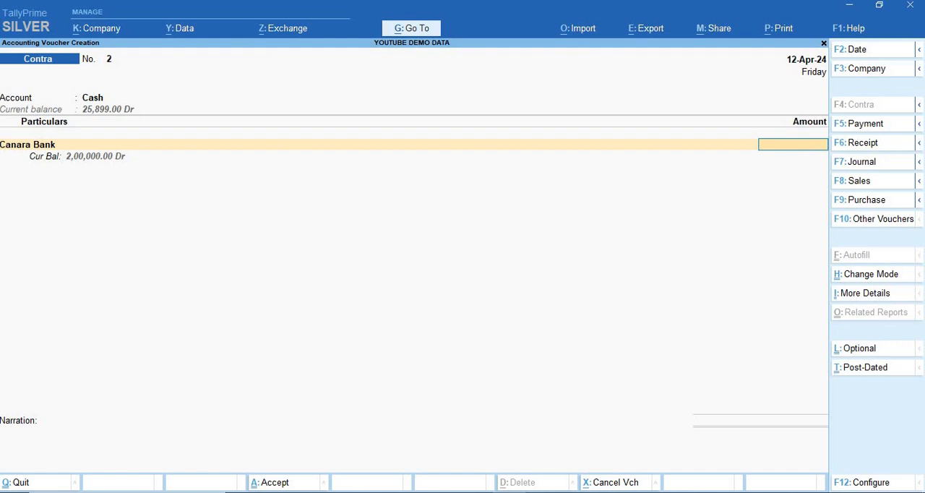
{"action": "type", "text": "6000"}
{"action": "key", "text": "Return"}
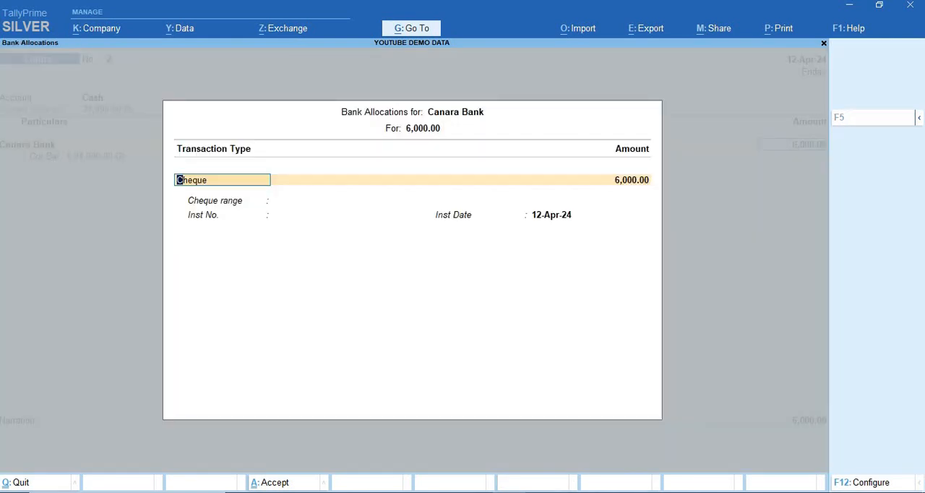
Clear the Cheque transaction type in the Canara Bank allocation and expand the list to show more transaction types
{"action": "key", "text": "BackSpace"}
{"action": "key", "text": "Down"}
{"action": "key", "text": "Down"}
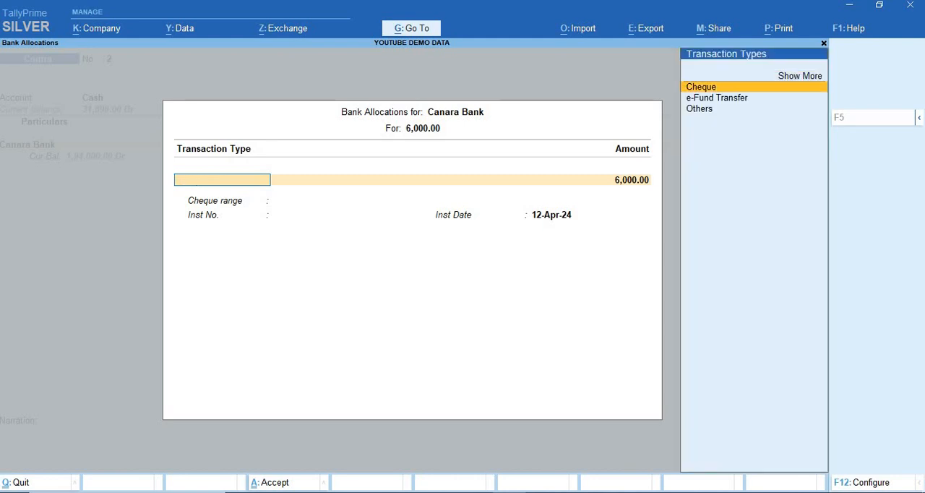
{"action": "key", "text": "Down"}
{"action": "key", "text": "Up"}
{"action": "key", "text": "Up"}
{"action": "key", "text": "Return"}
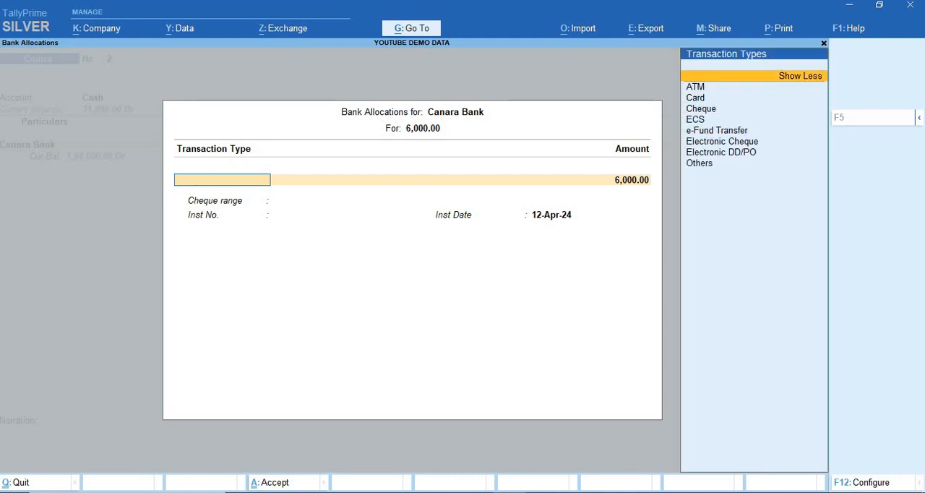
Set the transaction type to Others, keep the full amount, and complete the bank allocation with the instrument number left blank
{"action": "key", "text": "Down"}
{"action": "key", "text": "Down"}
{"action": "key", "text": "Down"}
{"action": "key", "text": "Down"}
{"action": "key", "text": "Down"}
{"action": "key", "text": "Down"}
{"action": "key", "text": "Down"}
{"action": "key", "text": "Down"}
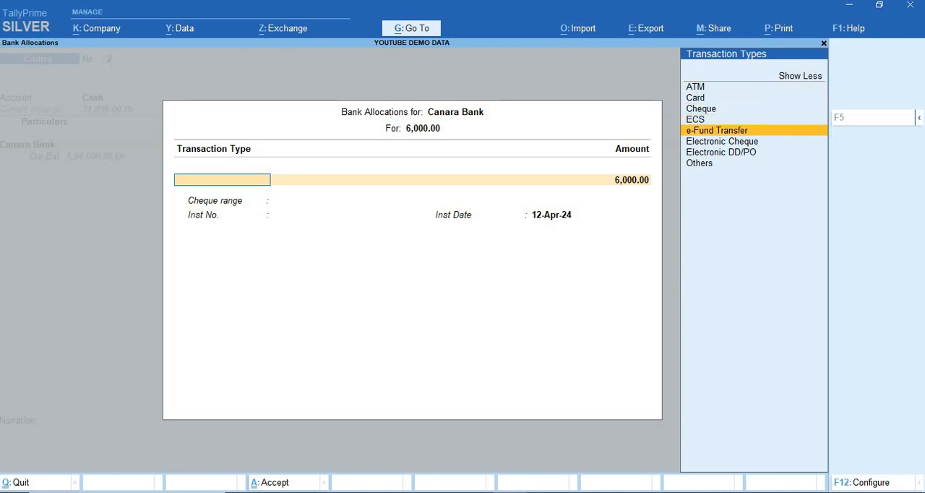
{"action": "key", "text": "Up"}
{"action": "key", "text": "Up"}
{"action": "key", "text": "Up"}
{"action": "key", "text": "Up"}
{"action": "key", "text": "Up"}
{"action": "key", "text": "Down"}
{"action": "key", "text": "Down"}
{"action": "key", "text": "Down"}
{"action": "key", "text": "Down"}
{"action": "key", "text": "Down"}
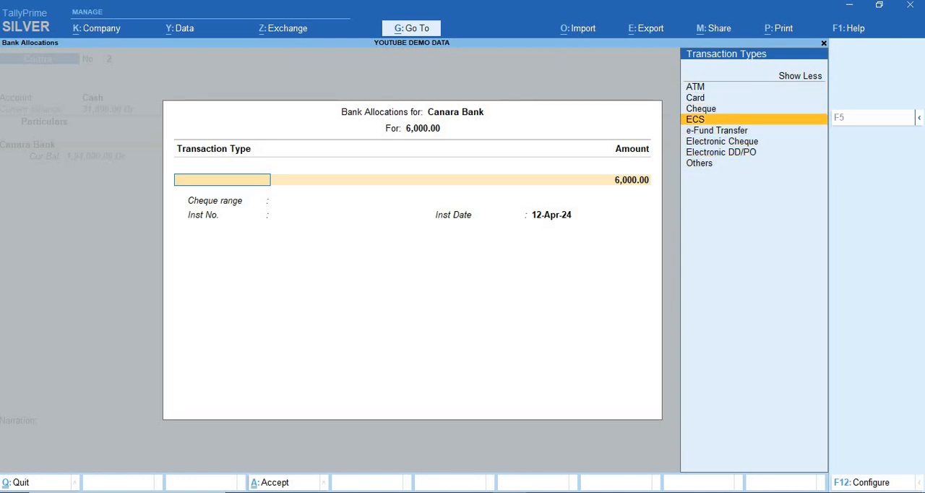
{"action": "key", "text": "Return"}
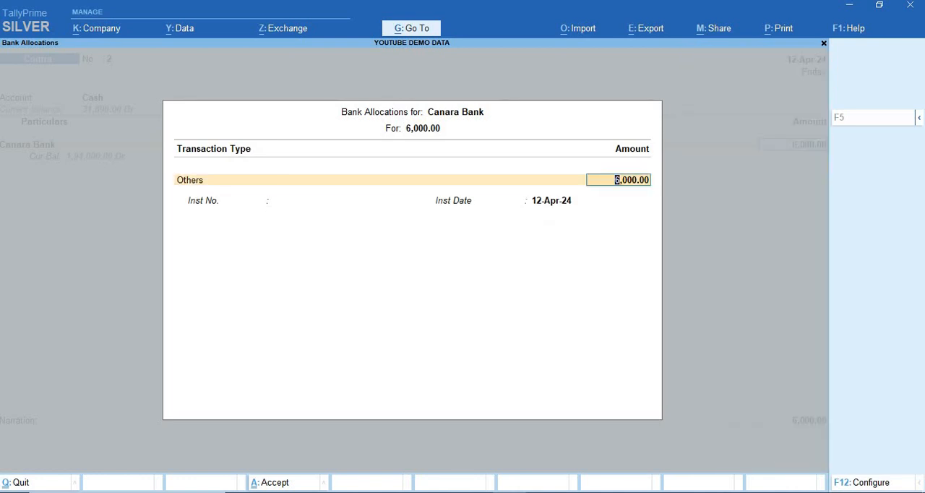
{"action": "key", "text": "Return"}
Save the contra voucher without a narration and exit voucher creation
{"action": "key", "text": "Return"}
{"action": "key", "text": "Return"}
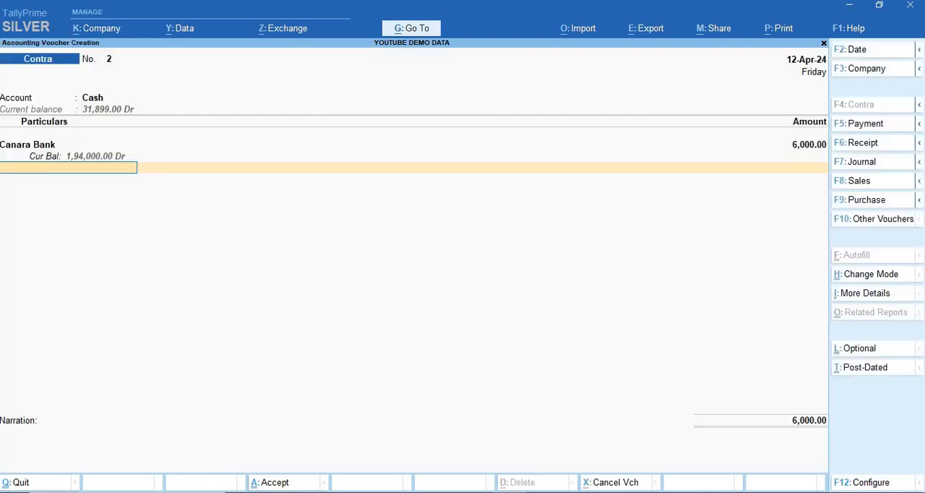
{"action": "key", "text": "Return"}
{"action": "key", "text": "Return"}
{"action": "key", "text": "Return"}
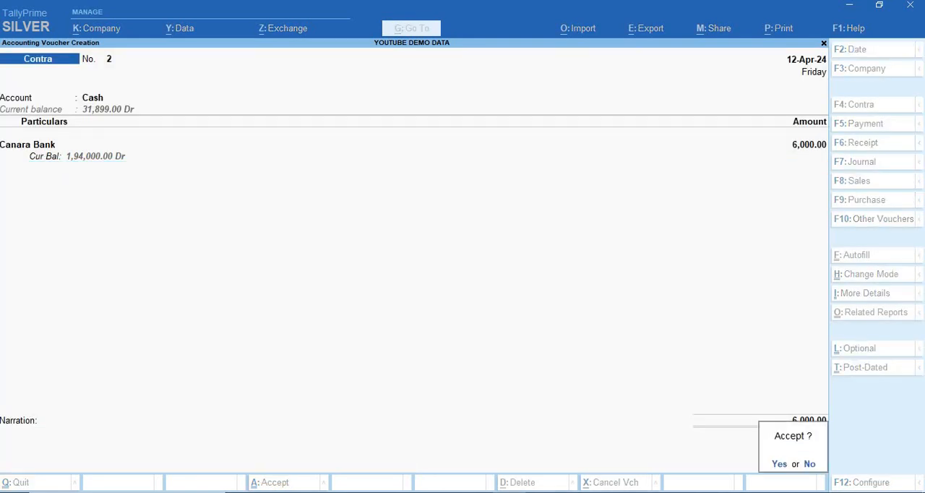
{"action": "key", "text": "BackSpace"}
{"action": "key", "text": "Escape"}
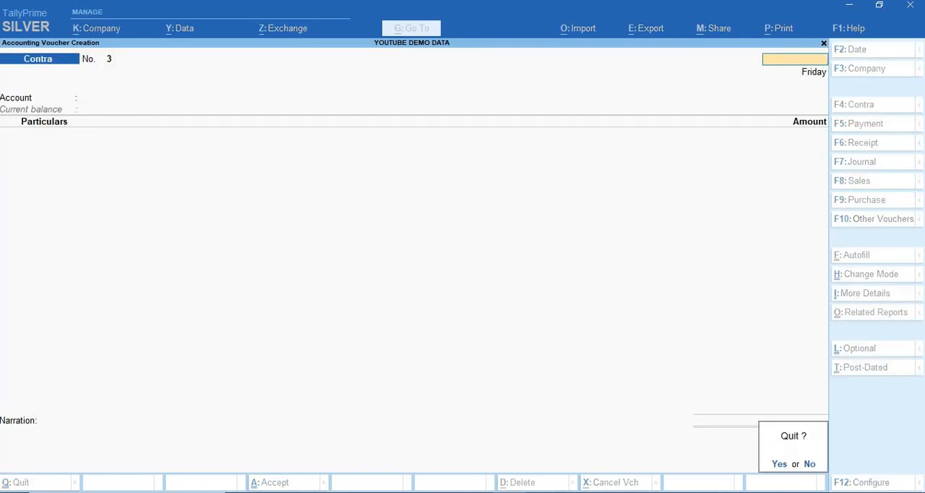
{"action": "key", "text": "Return"}
Examine the closing balances of Cash and Canara Bank in the Cash/Bank Book, and return to the Gateway of Tally
{"action": "key", "text": "alt+g"}
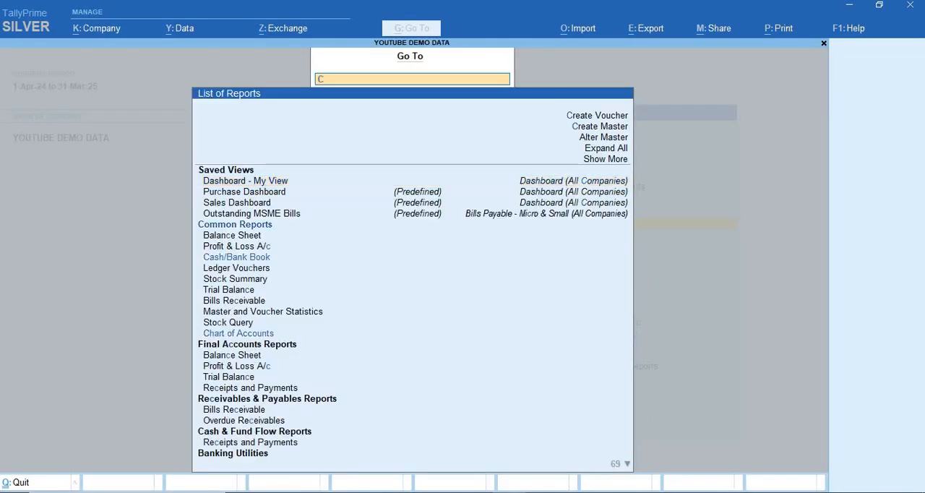
{"action": "type", "text": "Cash"}
{"action": "key", "text": "Return"}
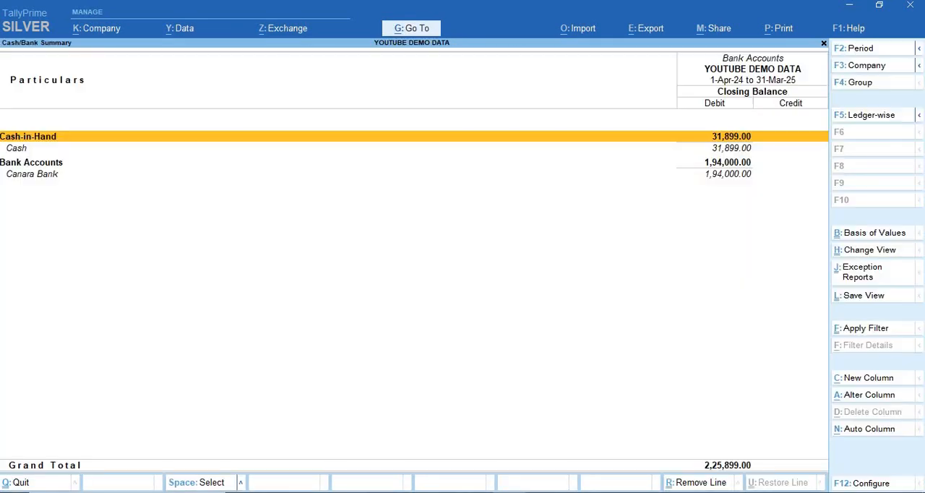
{"action": "key", "text": "Down"}
{"action": "key", "text": "Return"}
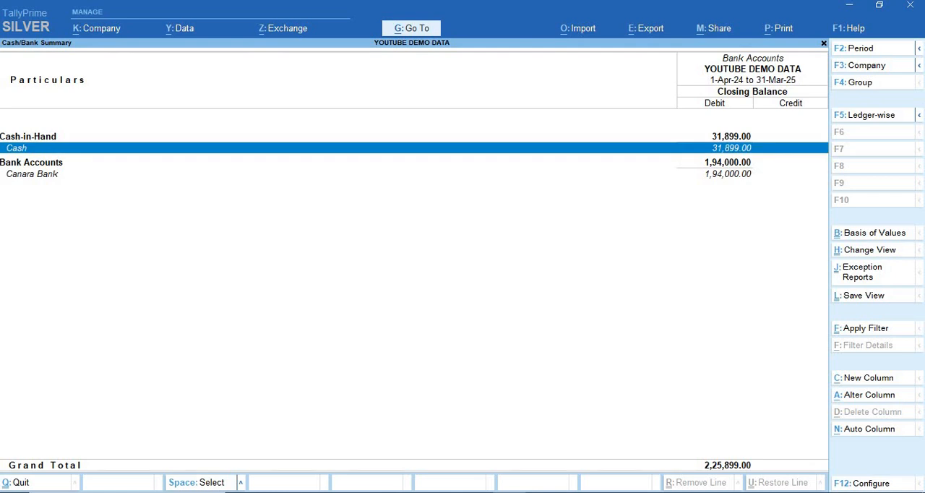
{"action": "key", "text": "Down"}
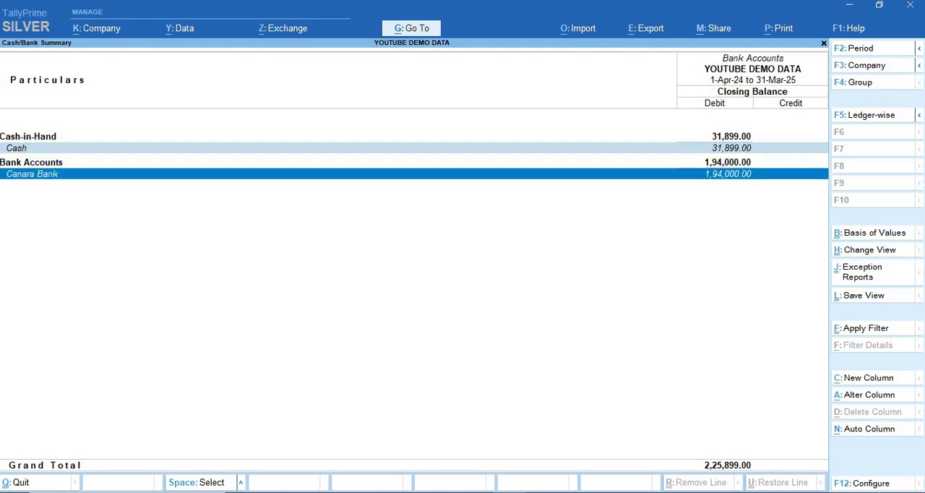
{"action": "key", "text": "Escape"}
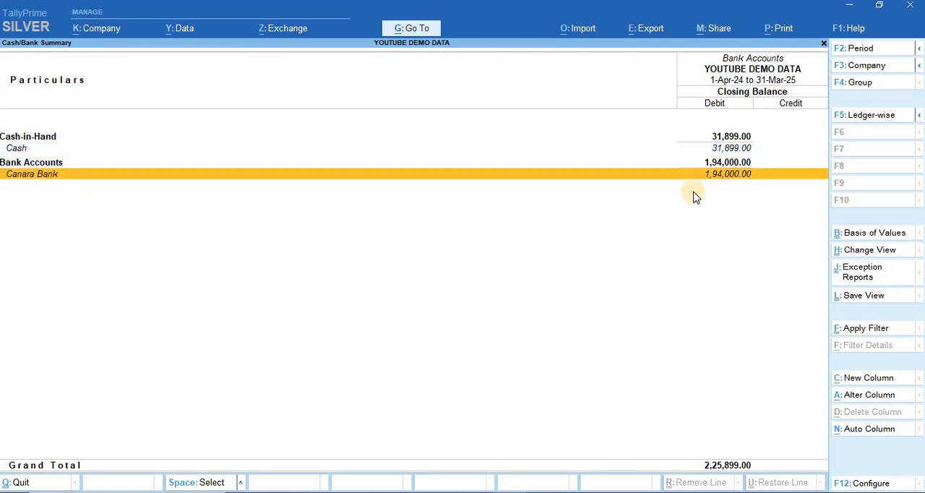
{"action": "key", "text": "Escape"}
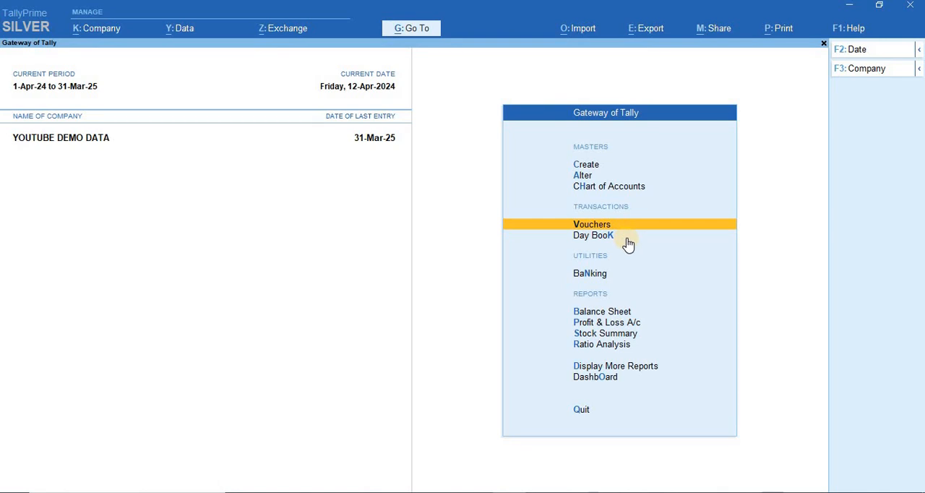